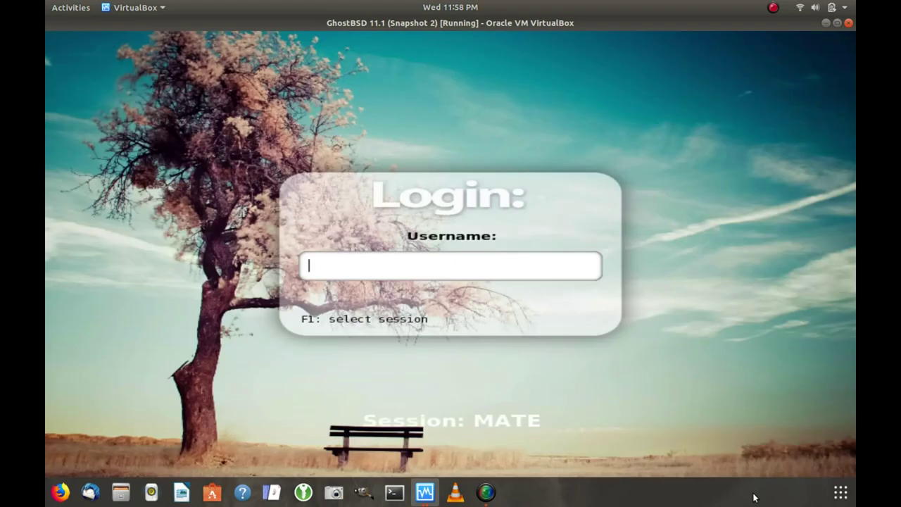
Step: Log in to the MATE session by entering the username and the account password
type("datapioneer")
key("Return")
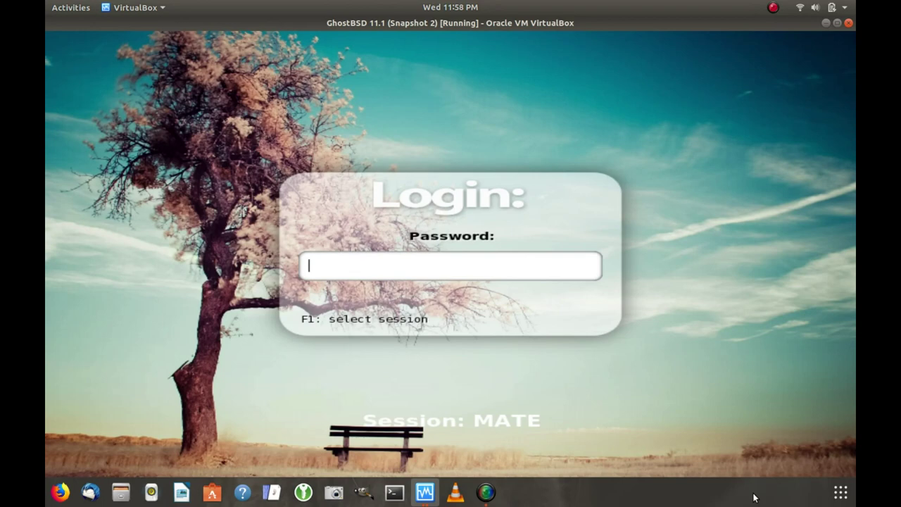
type("***************")
key("Return")
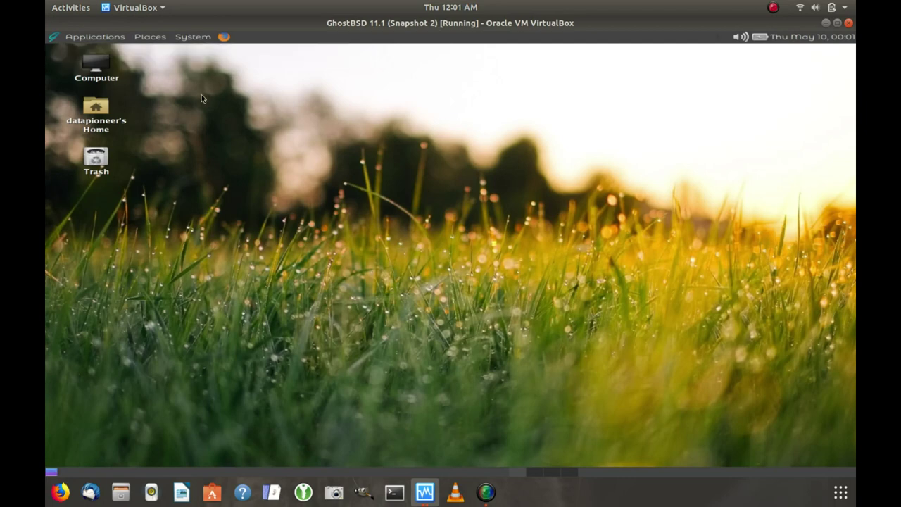
Step: View the About MATE version information and close it
left_click(198, 40)
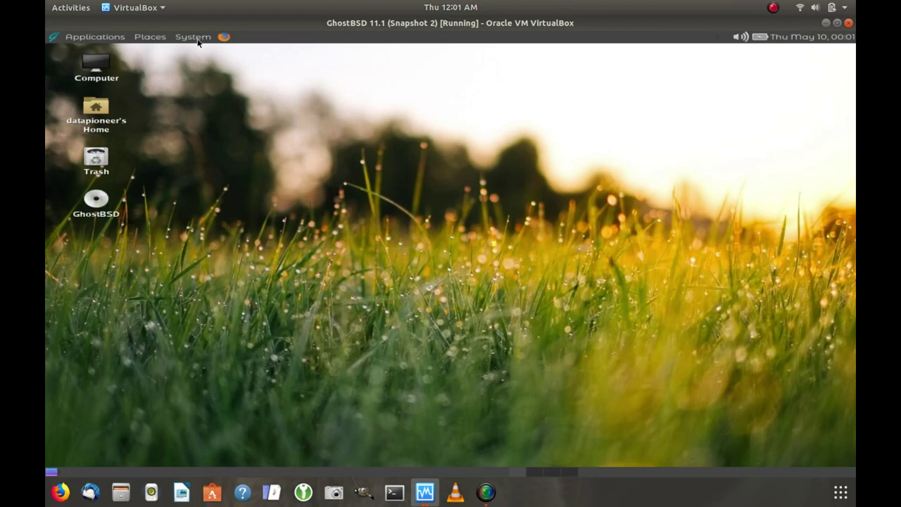
mouse_move(198, 64)
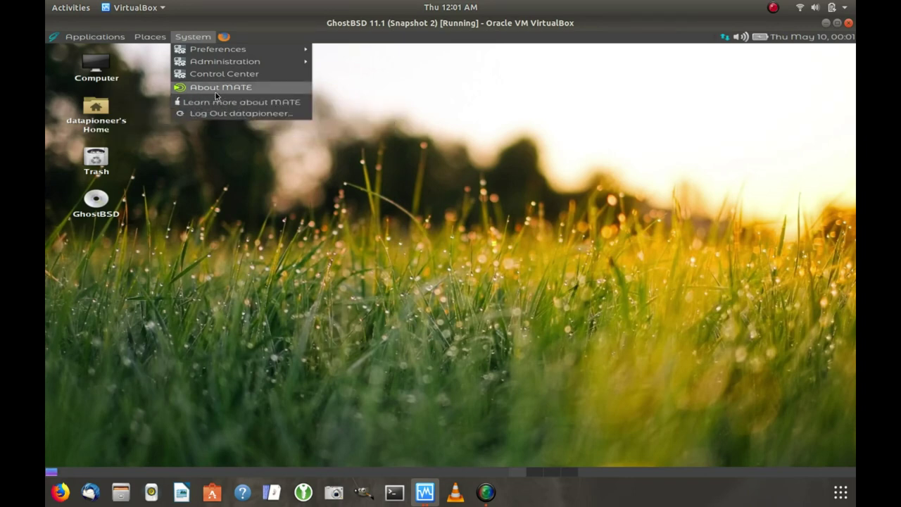
left_click(215, 93)
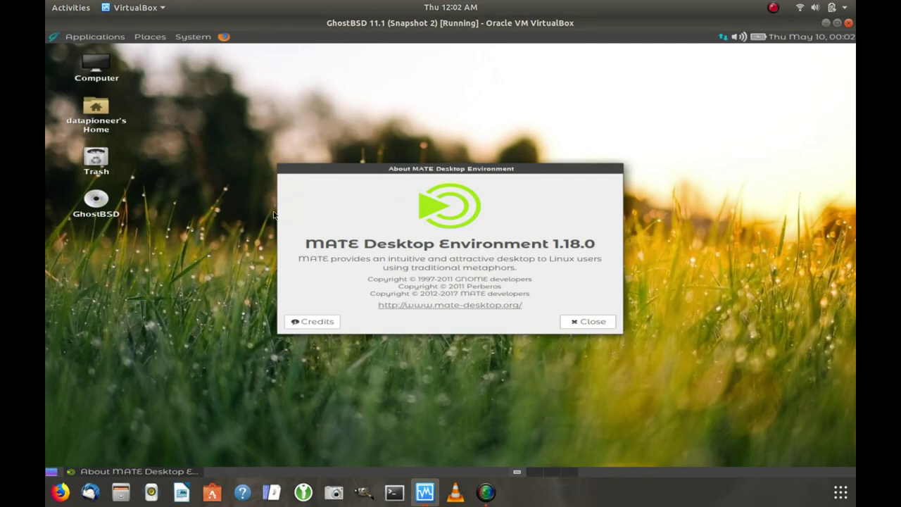
left_click(589, 322)
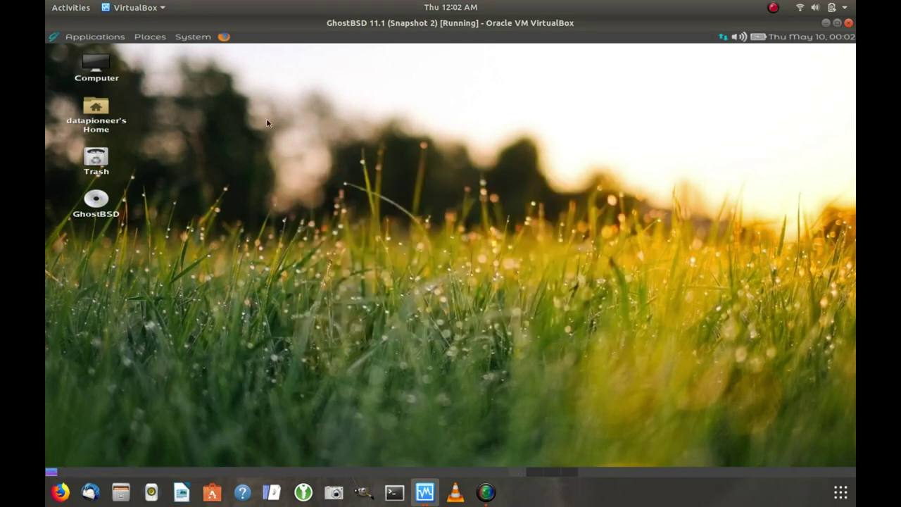
Step: Open the home folder, view the contents of its Pictures folder, and close the file manager
left_click(156, 41)
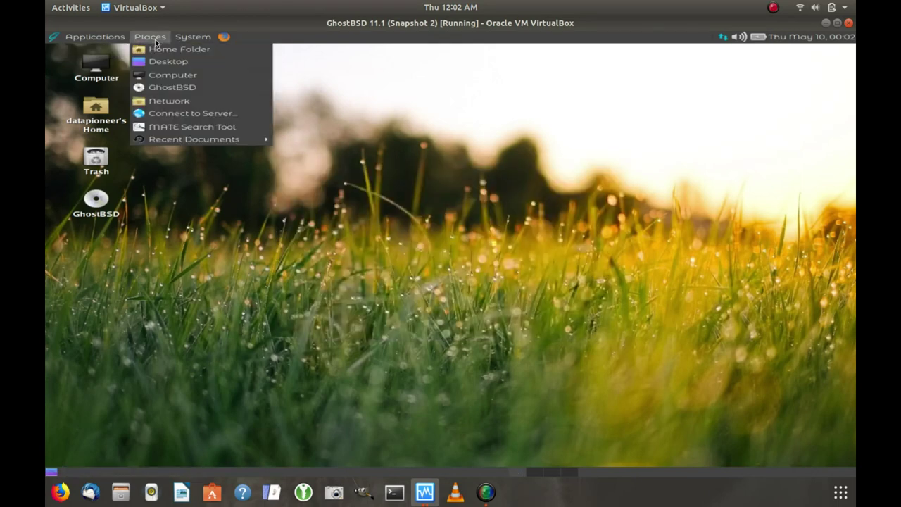
left_click(155, 42)
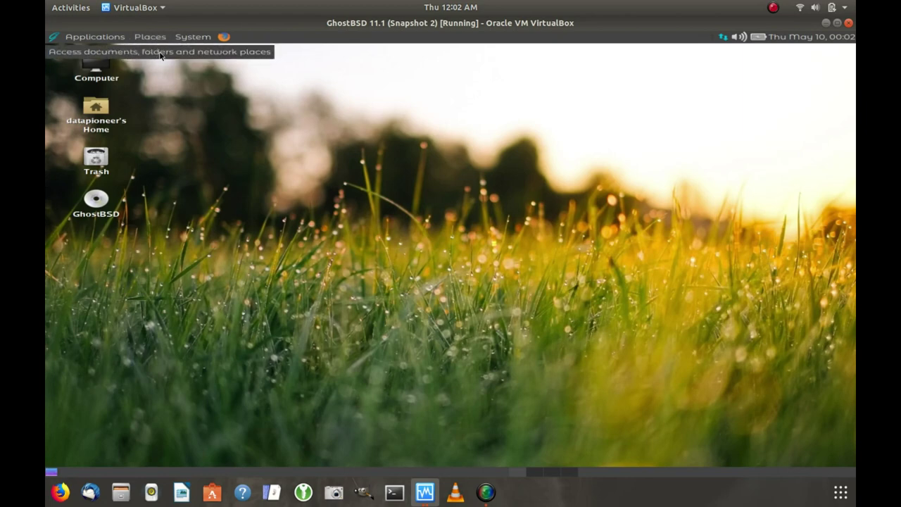
left_click(158, 40)
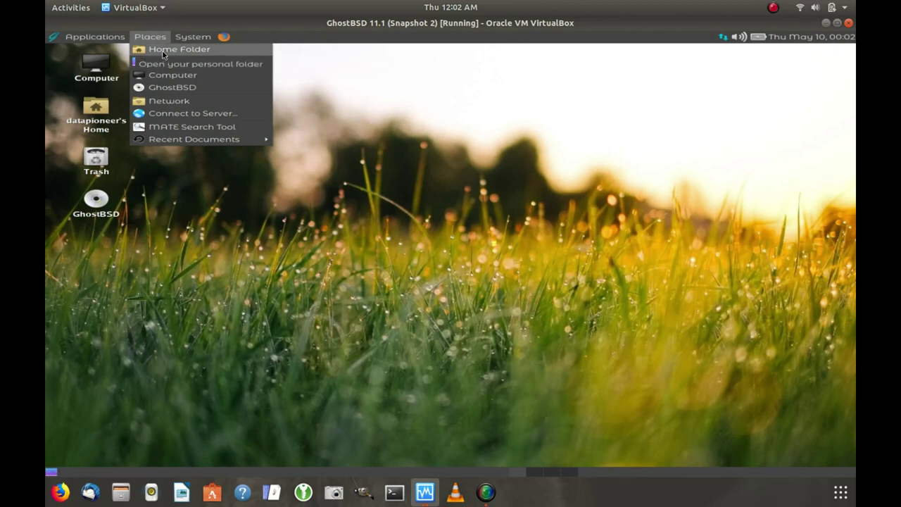
left_click(163, 51)
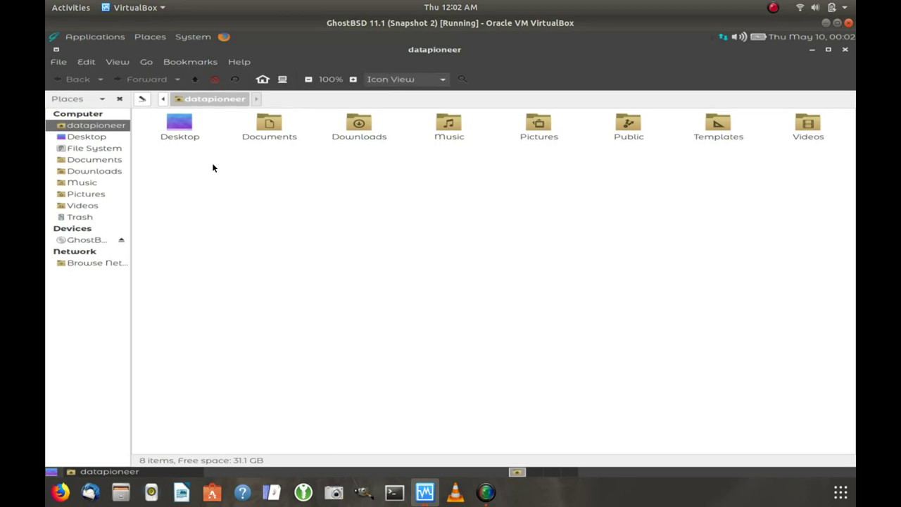
left_click(102, 197)
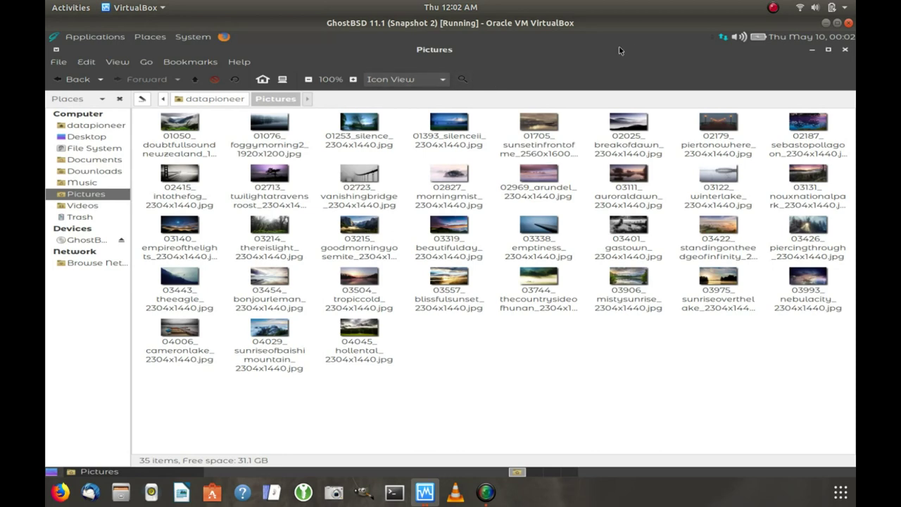
left_click(846, 50)
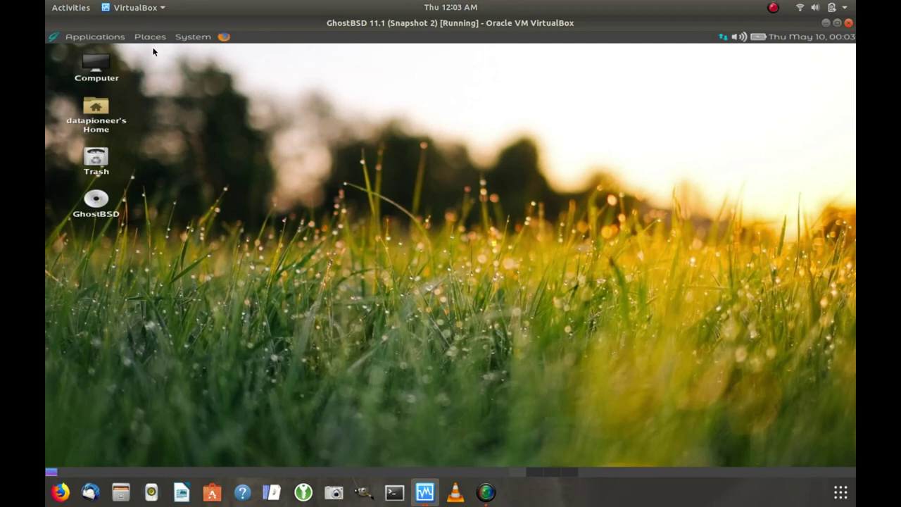
Step: Launch the Root Terminal and authorise it with the administrative password
left_click(117, 38)
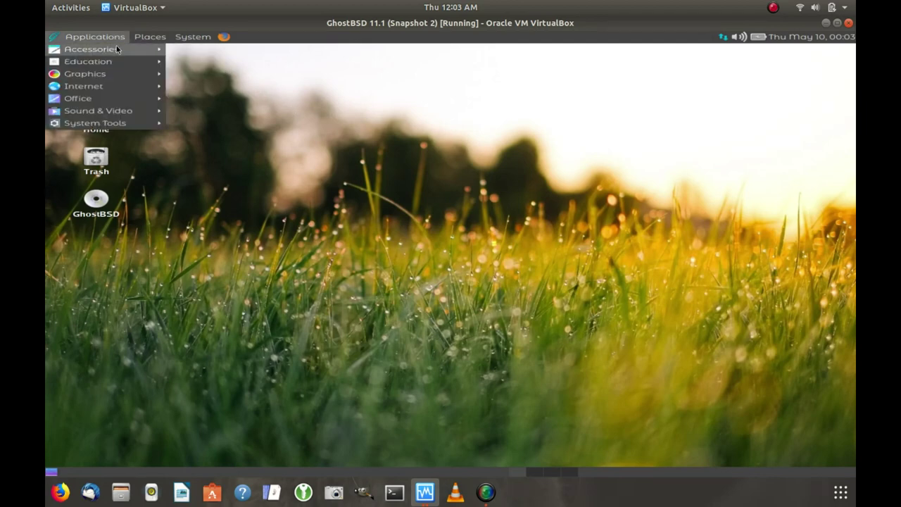
mouse_move(117, 49)
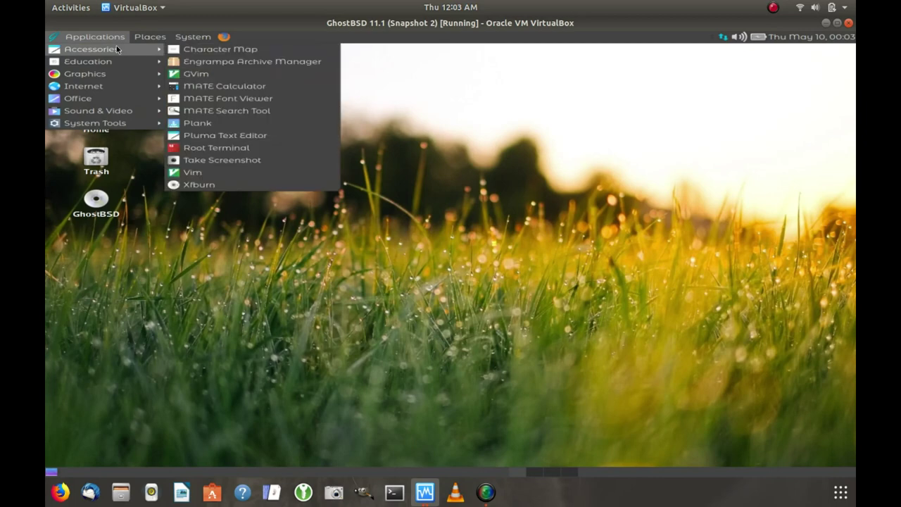
left_click(213, 149)
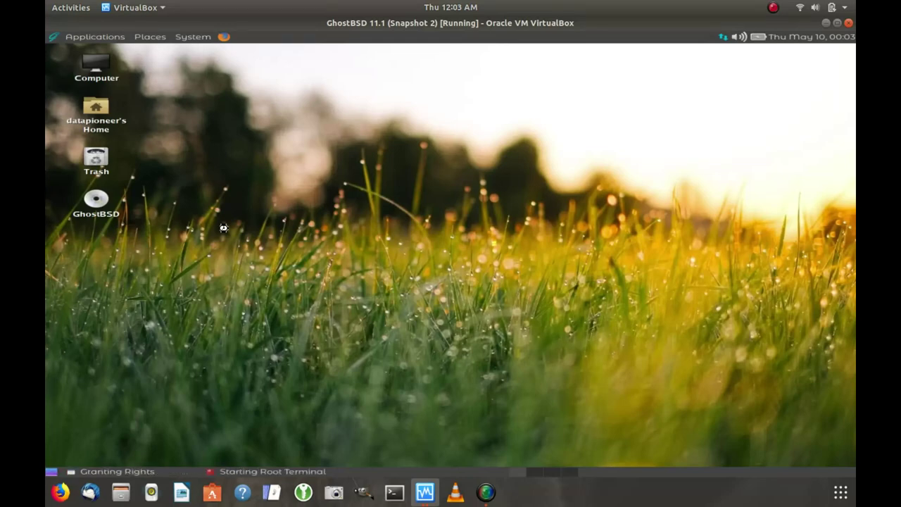
type("p")
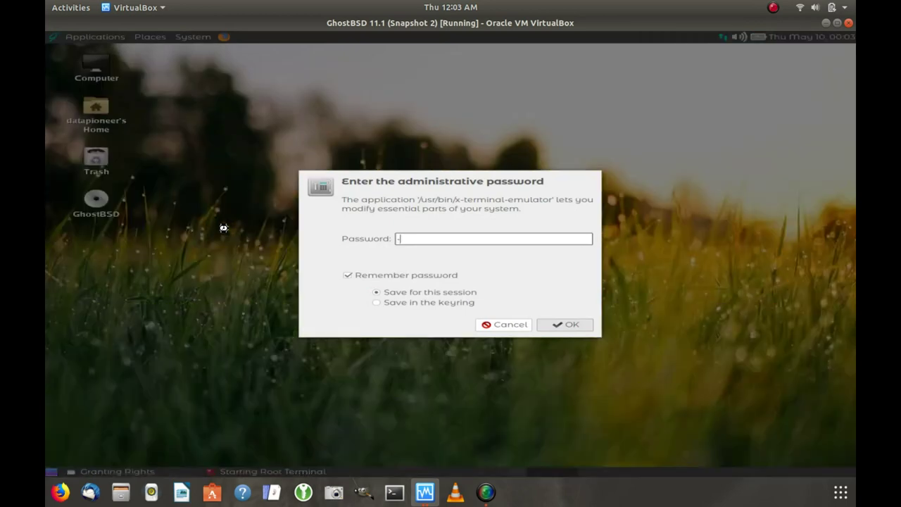
type("assword")
key("Return")
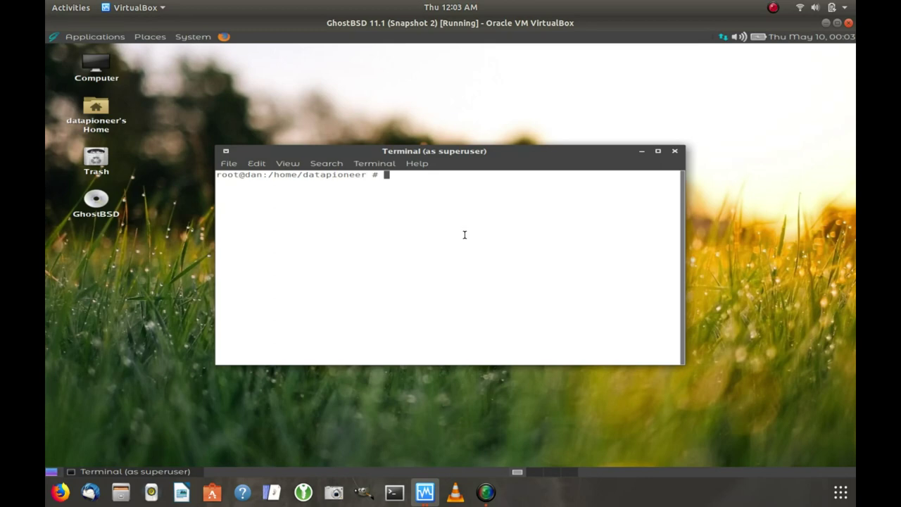
Step: Enlarge the terminal text by two zoom levels and display the full system information with uname -a
key("ctrl+plus")
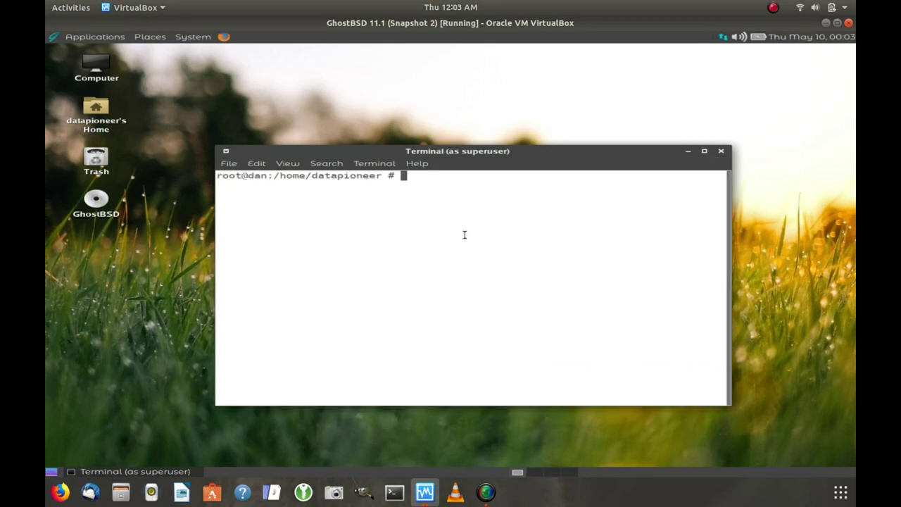
key("ctrl+plus")
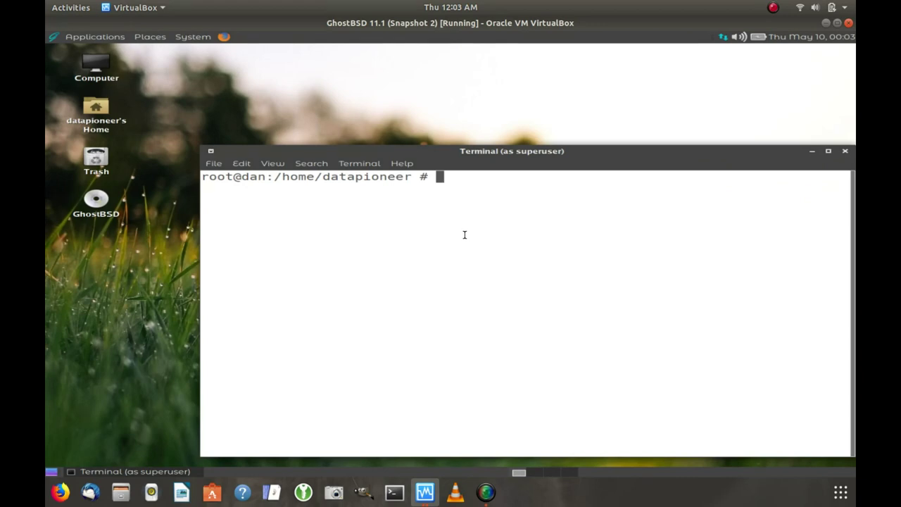
type("un")
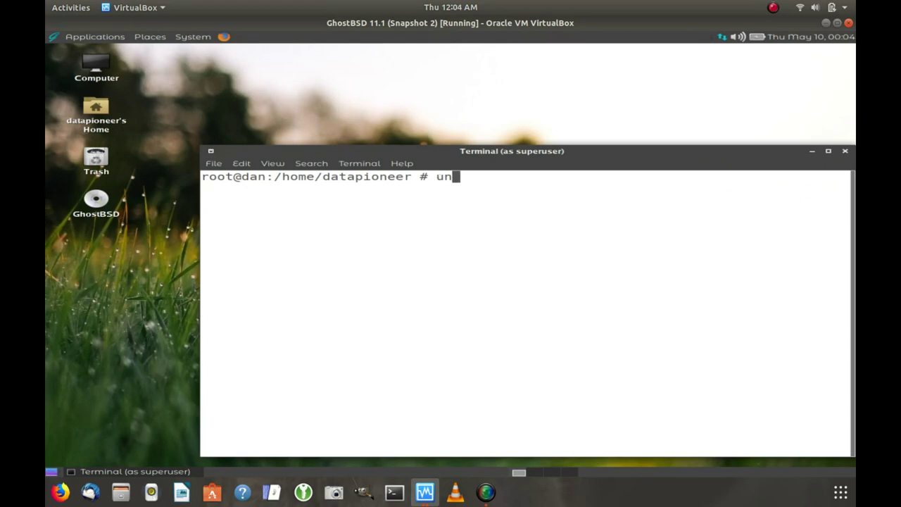
type("ame -a")
key("Return")
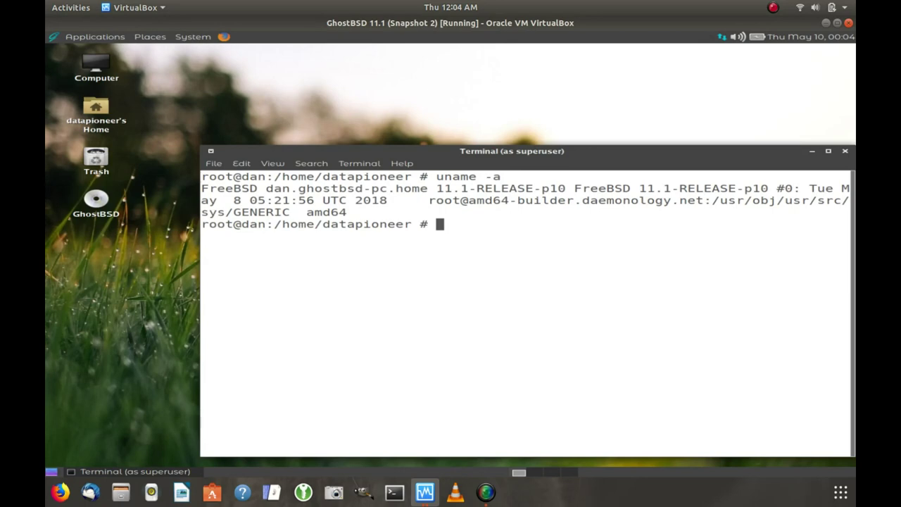
Step: Print the current working directory with pwd and list its contents with ls -lh
type("pwd")
key("Return")
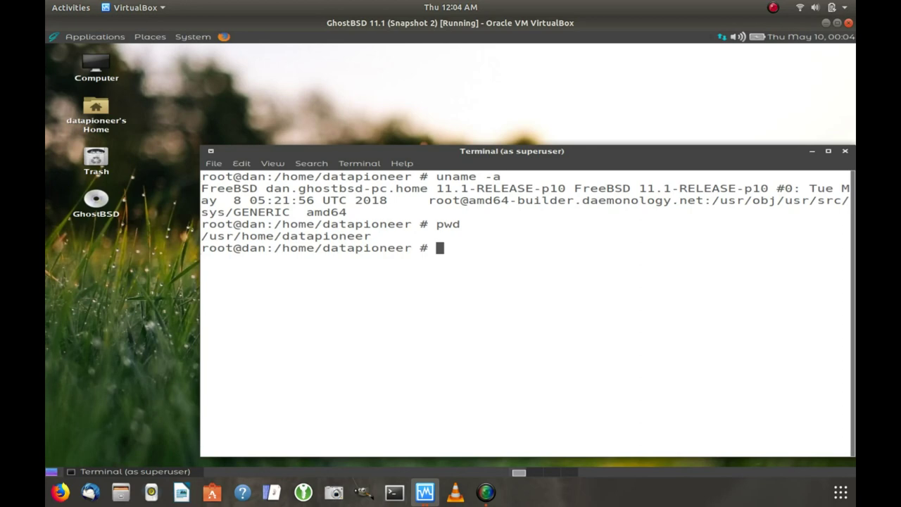
type("ls -lh")
key("Return")
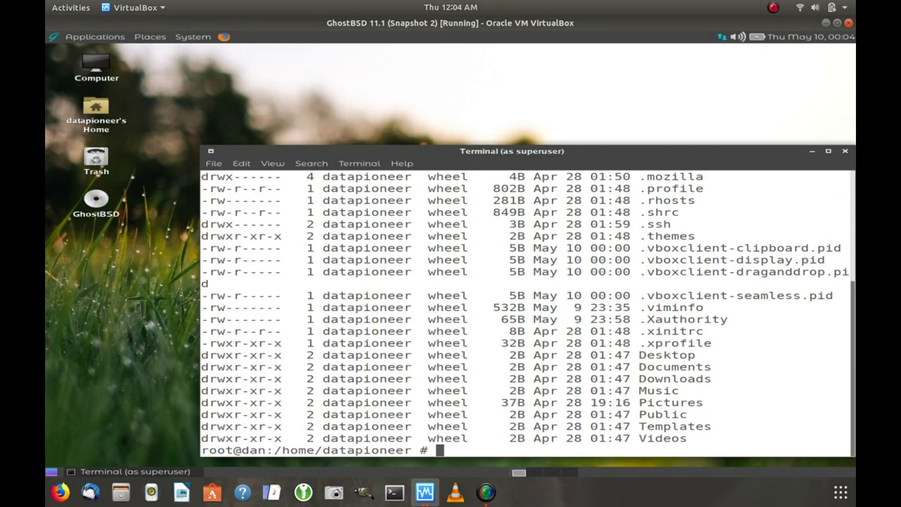
Step: Clear the terminal and report file system disk usage in human-readable form with df -h
type("clear")
key("Return")
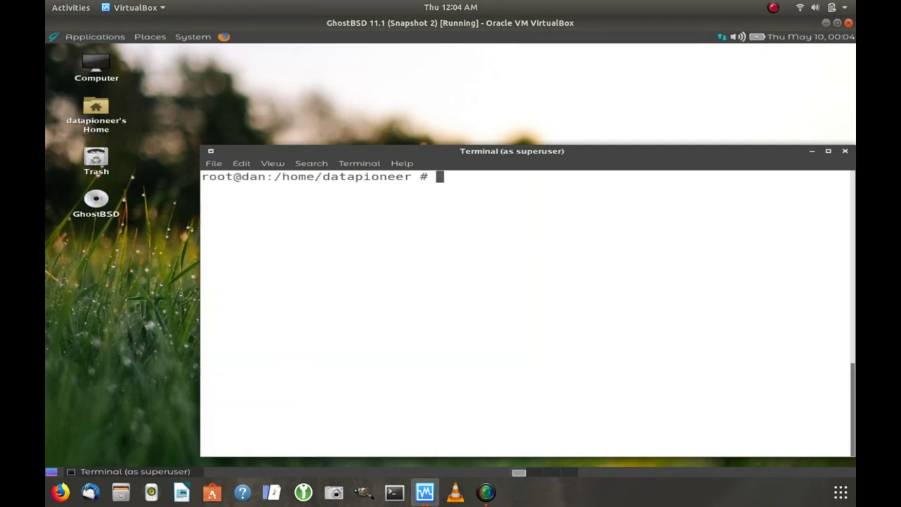
type("df -h")
key("Return")
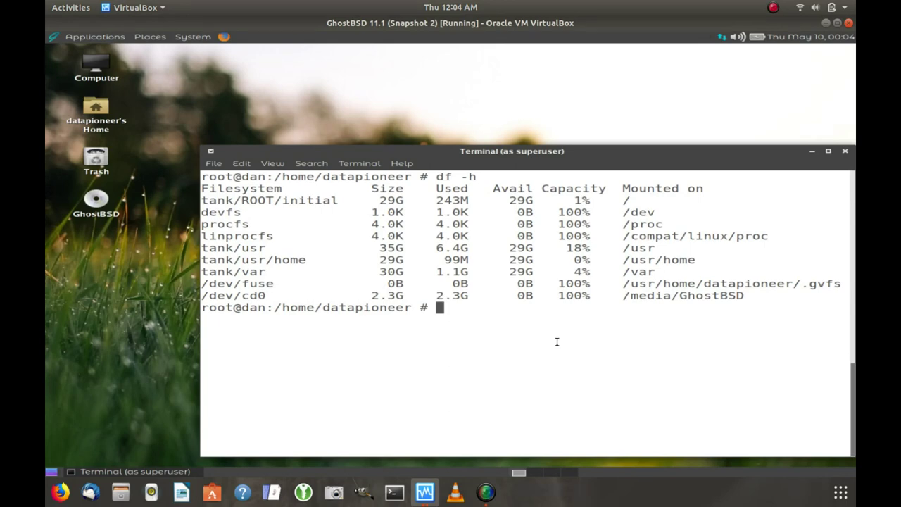
Step: Change to the root directory / and list its contents with ls -lh and a plain ls
type("cd /")
key("Return")
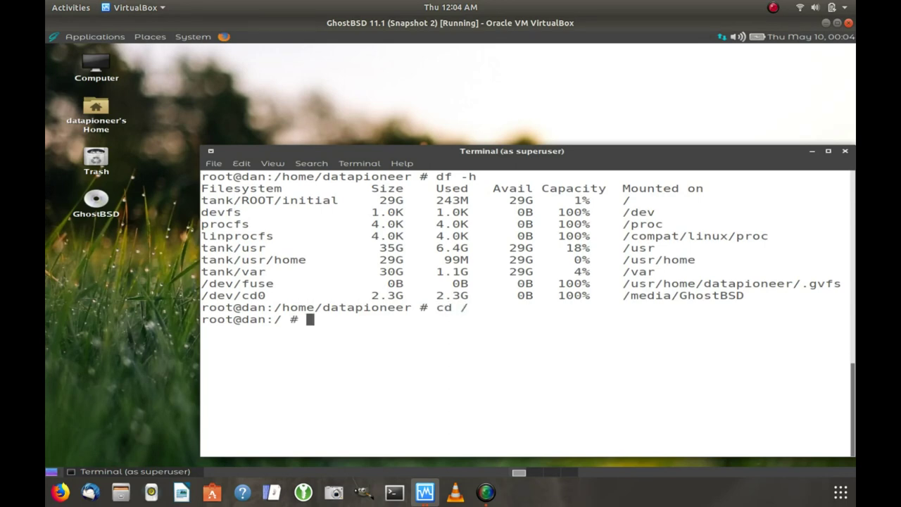
type("ls -lh")
key("Return")
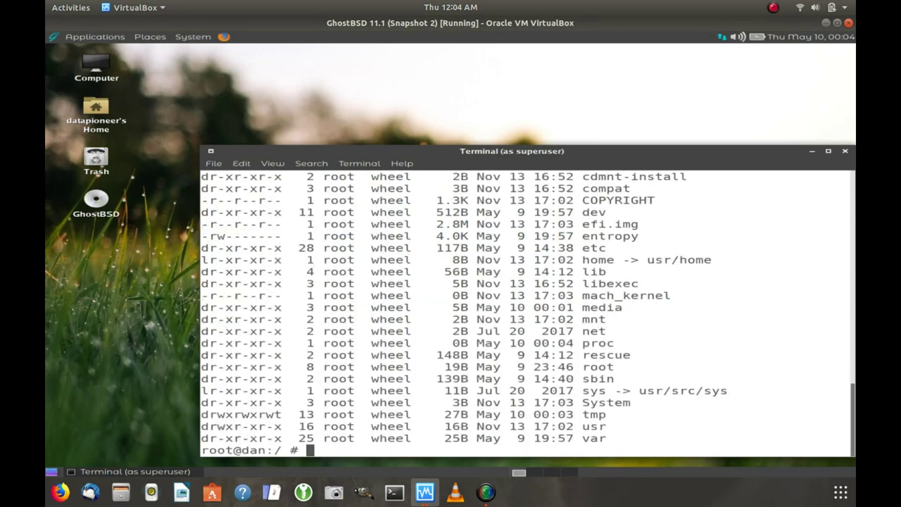
type("ls")
key("Return")
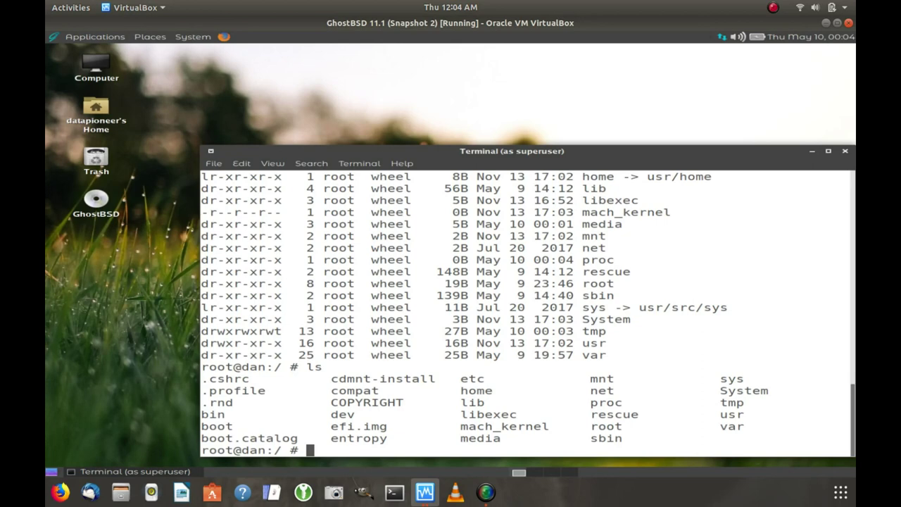
Step: List the root directory on a cleared terminal with ls -Alh and exit the root terminal
type("clear")
key("Return")
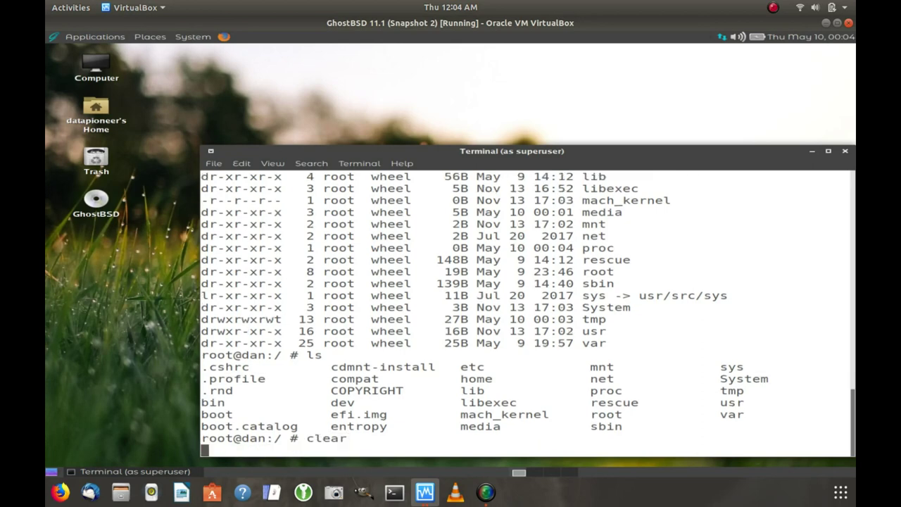
type("ls -")
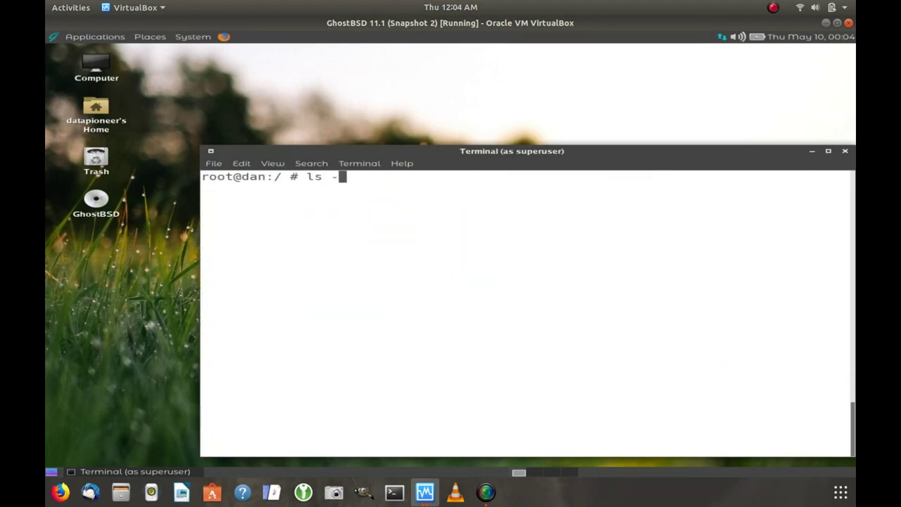
type("Alh")
key("Return")
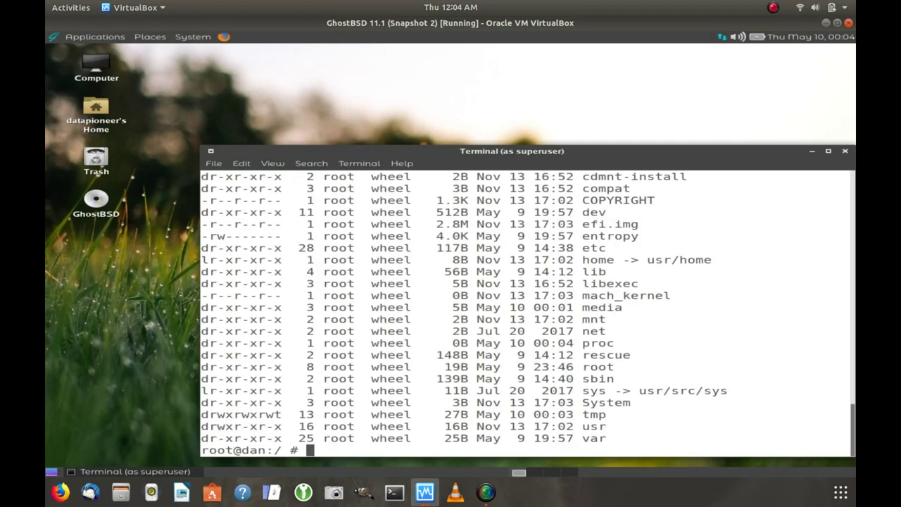
type("exit")
key("Return")
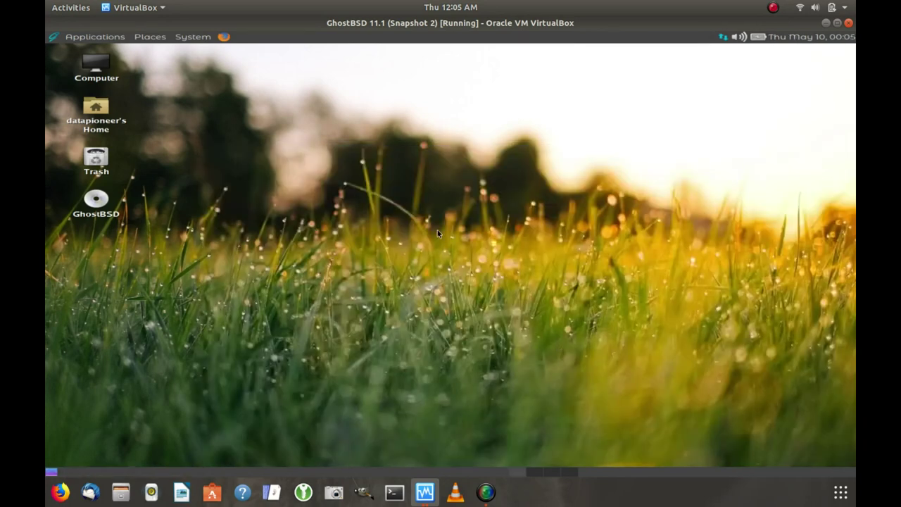
Step: Launch the OctoPkg package manager from the installed applications
left_click(109, 37)
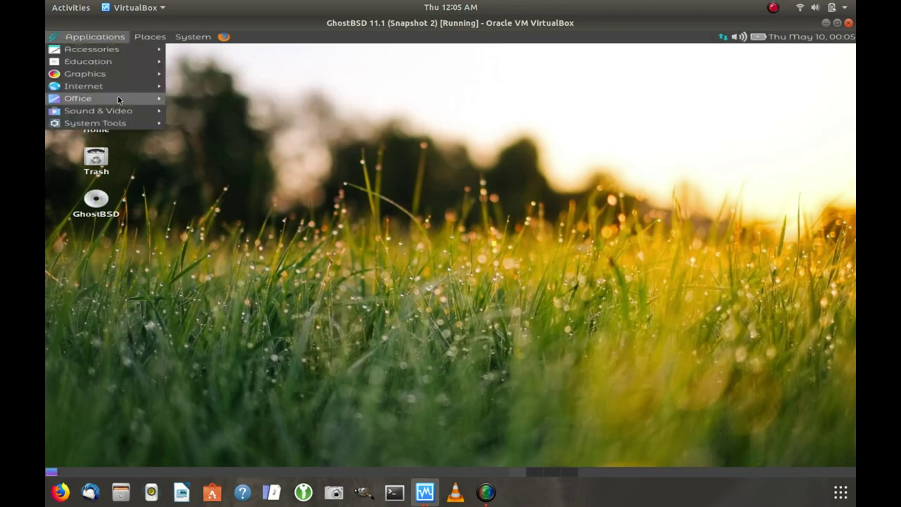
mouse_move(120, 86)
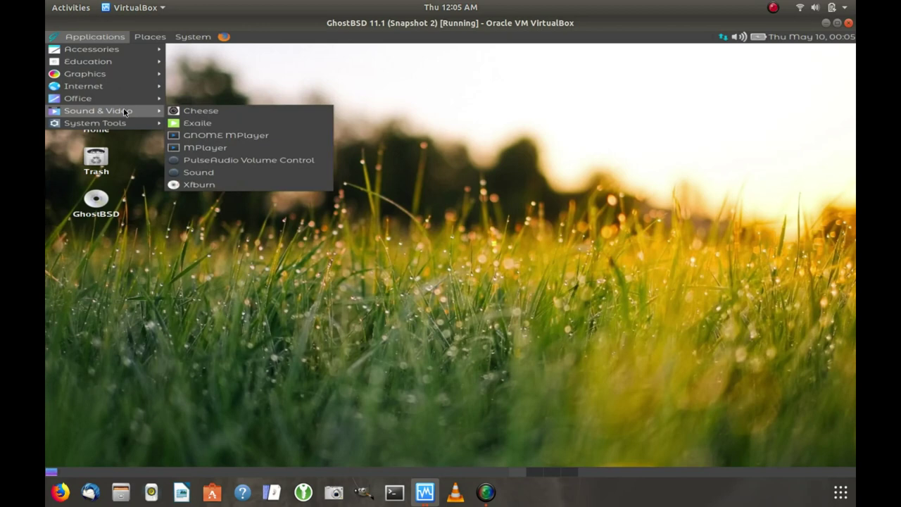
left_click(188, 240)
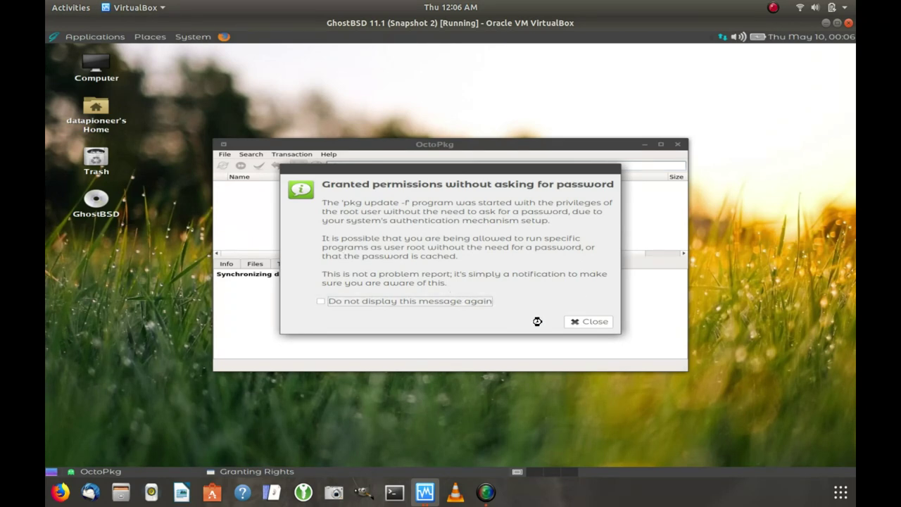
Step: Dismiss the root permissions notice and enlarge the OctoPkg window while the package databases synchronize
left_click(589, 323)
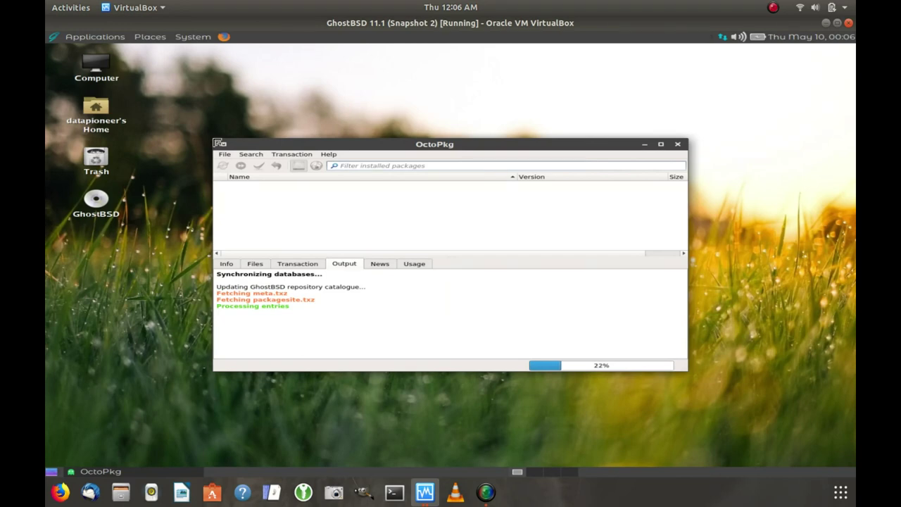
left_click_drag(218, 143, 184, 73)
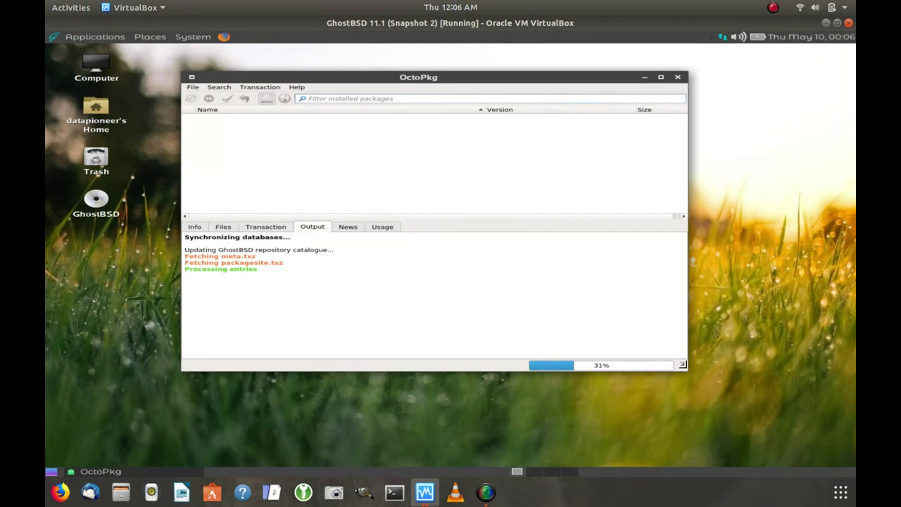
left_click_drag(702, 408, 707, 416)
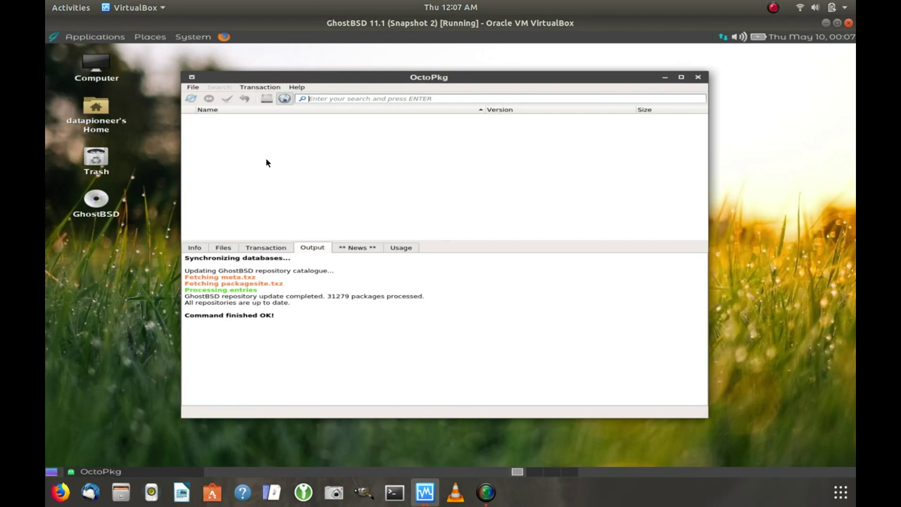
Step: Search the remote packages for spotify and mark nuvolaplayer-spotify for installation
type("spotify")
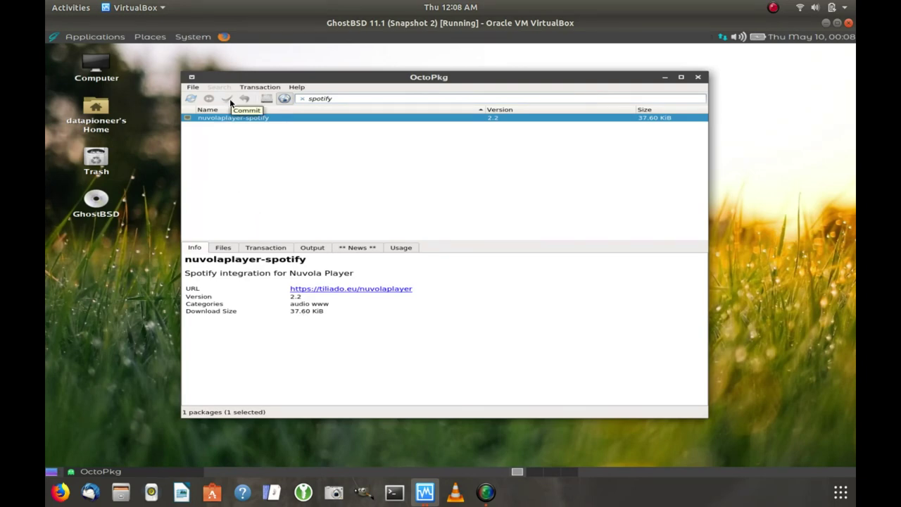
right_click(273, 121)
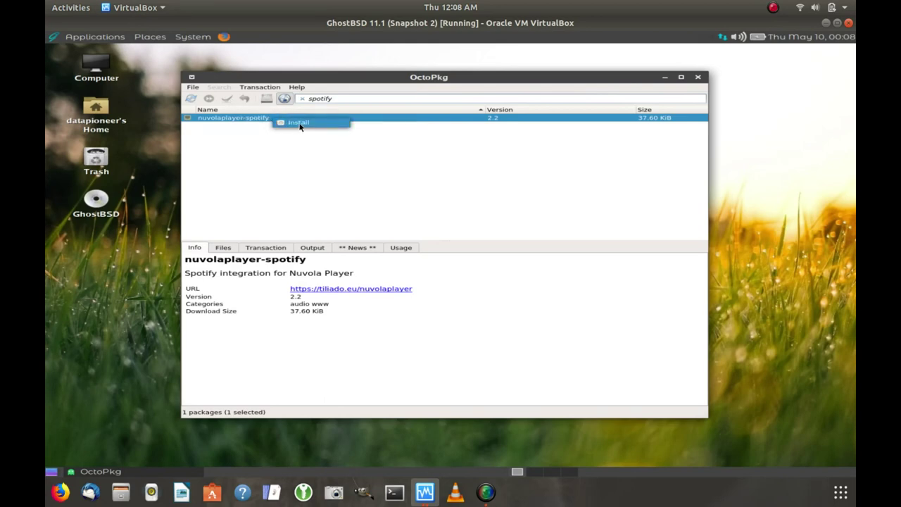
left_click(299, 123)
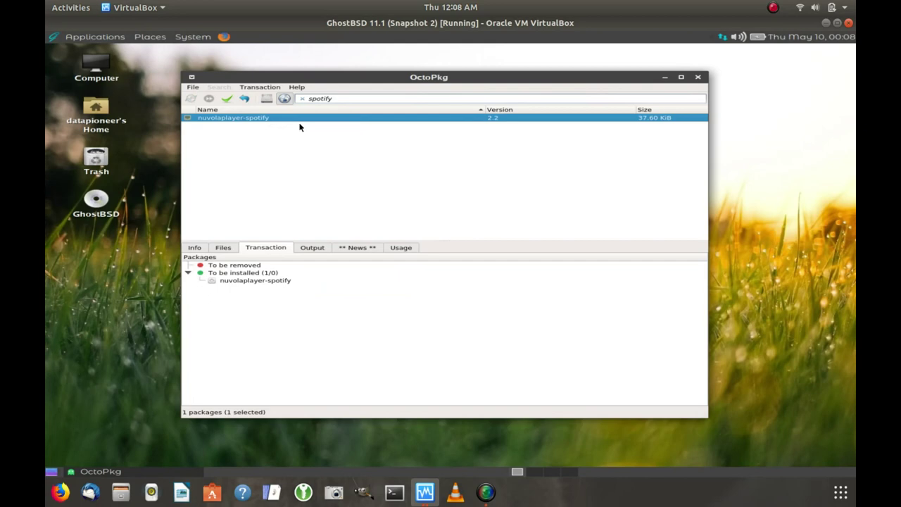
Step: Commit and confirm the nuvolaplayer-spotify installation, dismiss the permissions notice, and close OctoPkg once the package is installed
left_click(227, 99)
left_click(234, 280)
key("ctrl+m")
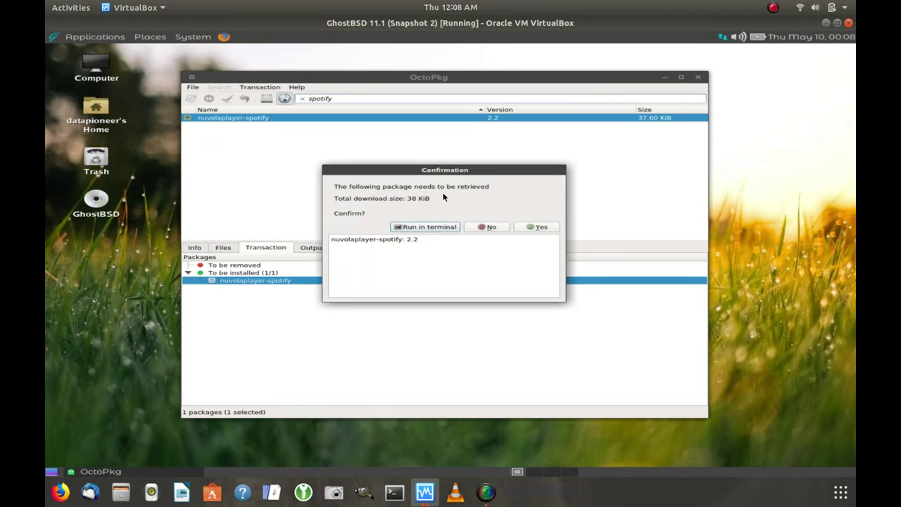
left_click(544, 226)
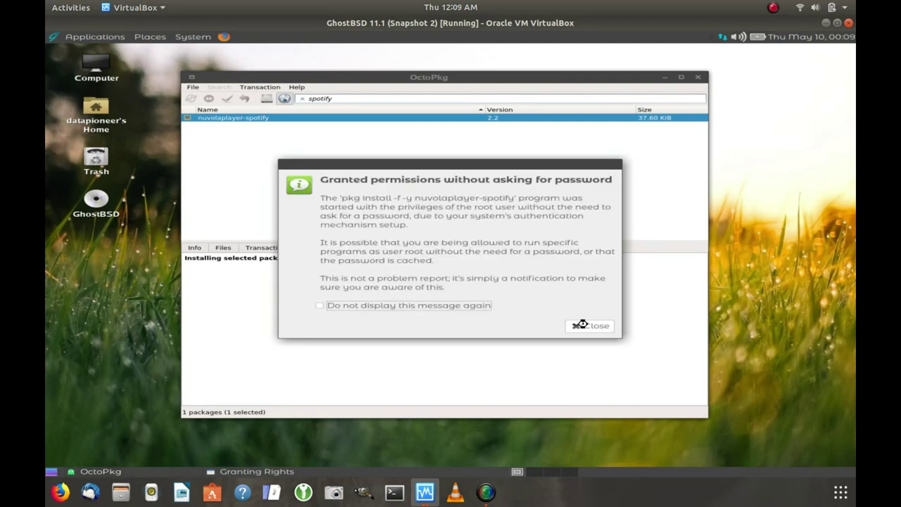
left_click(587, 326)
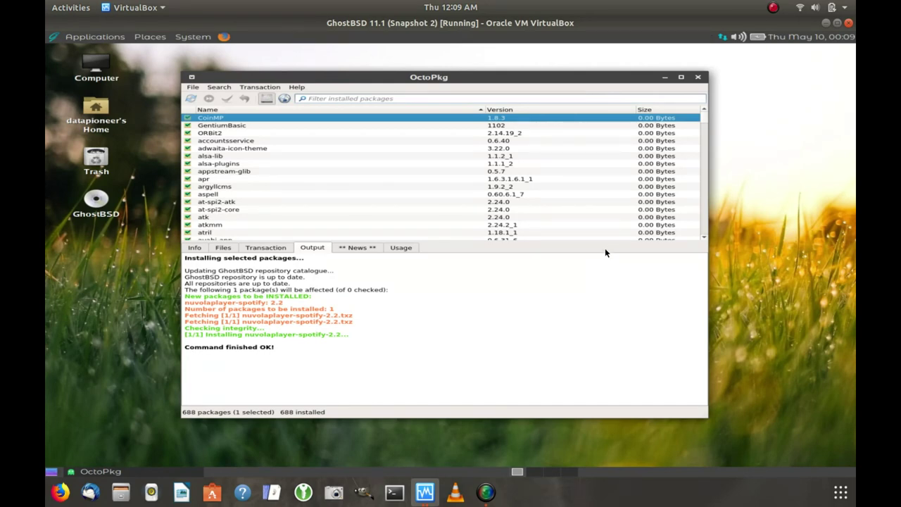
left_click(699, 76)
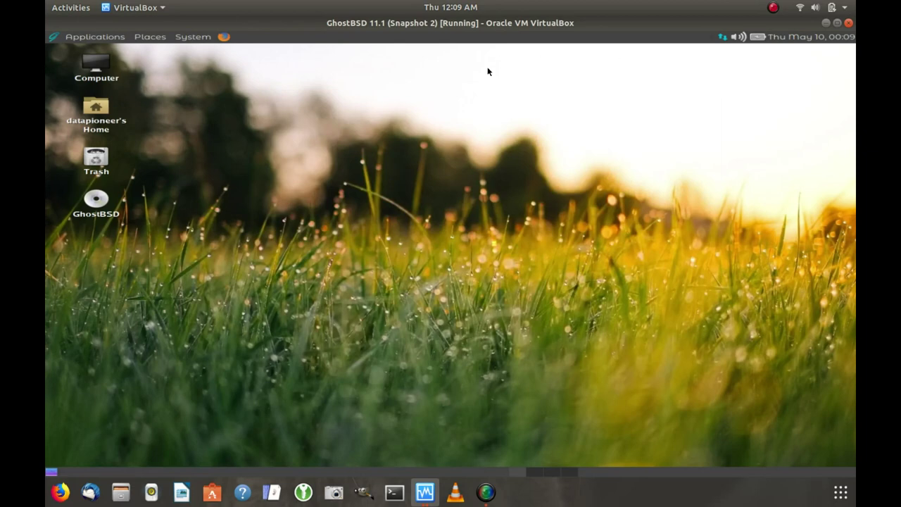
Step: Browse the installed applications by category, including Education and Graphics, without launching any
left_click(95, 37)
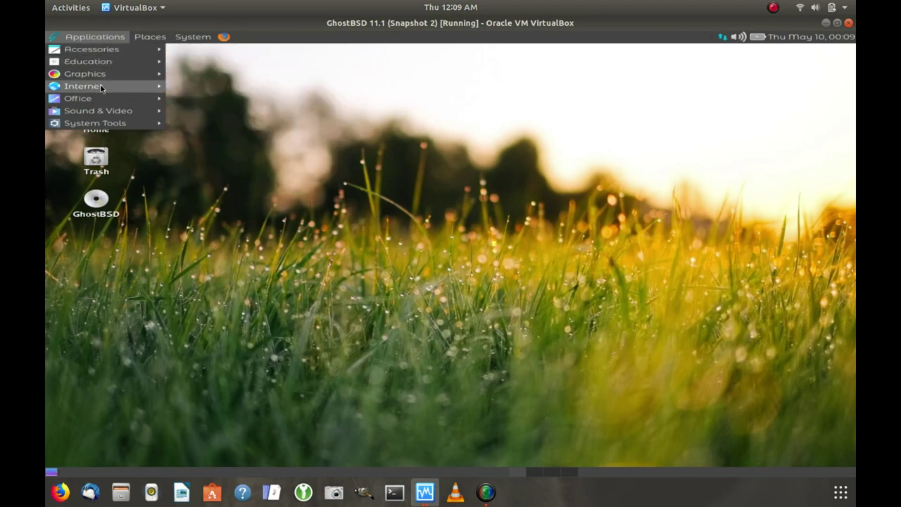
mouse_move(97, 109)
mouse_move(106, 78)
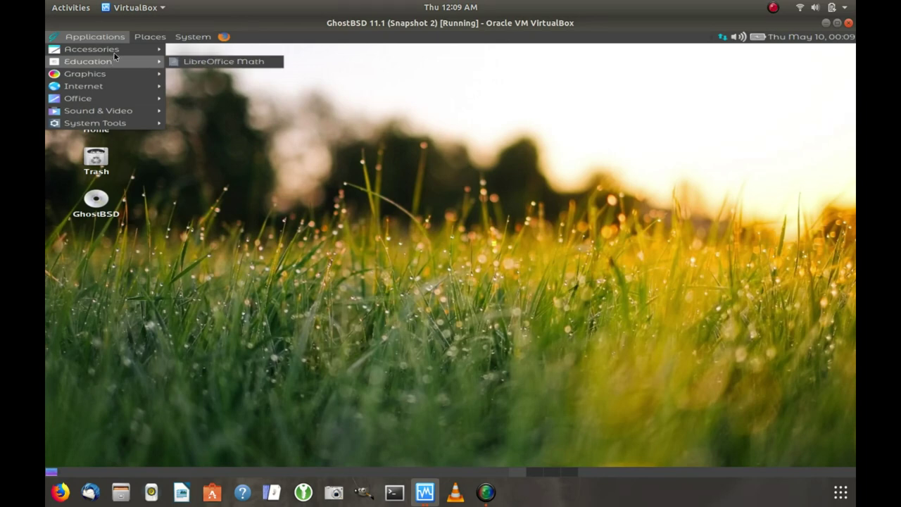
mouse_move(114, 54)
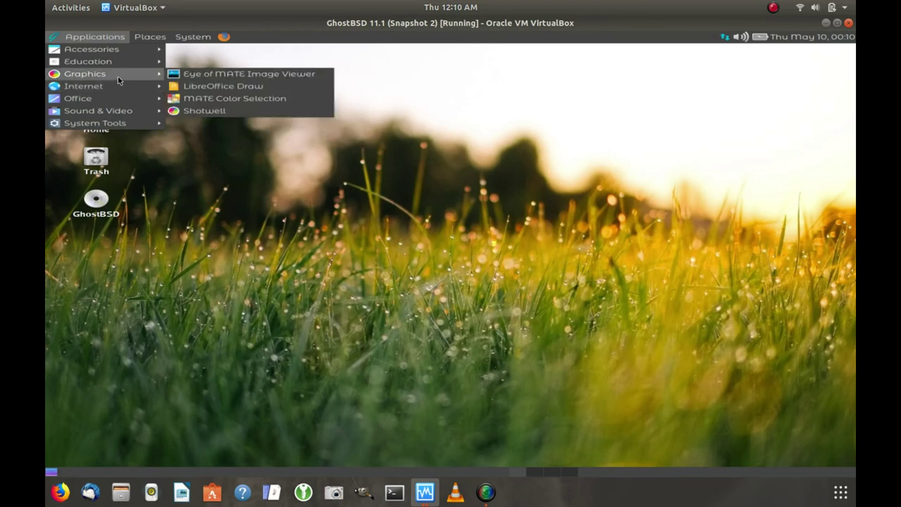
key("Escape")
key("Escape")
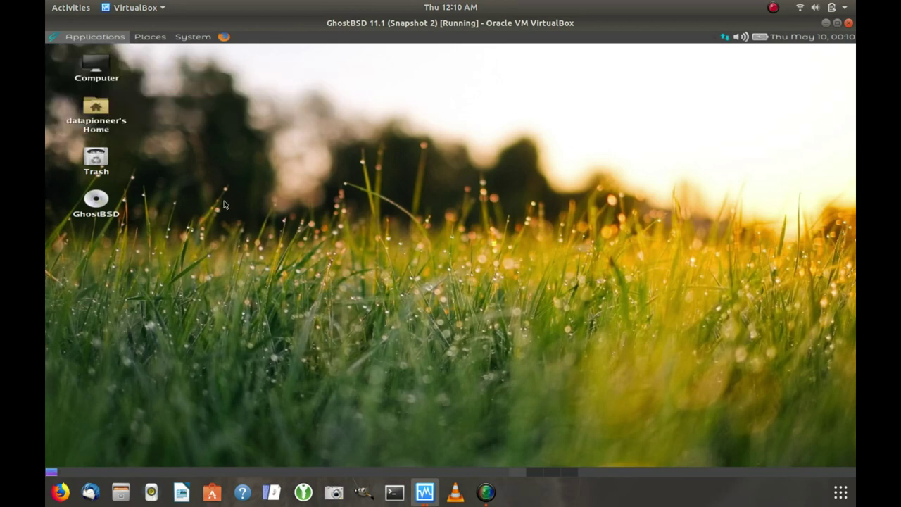
Step: Open the Power Management preferences, review the AC power, battery power and general settings, and close them
left_click(191, 40)
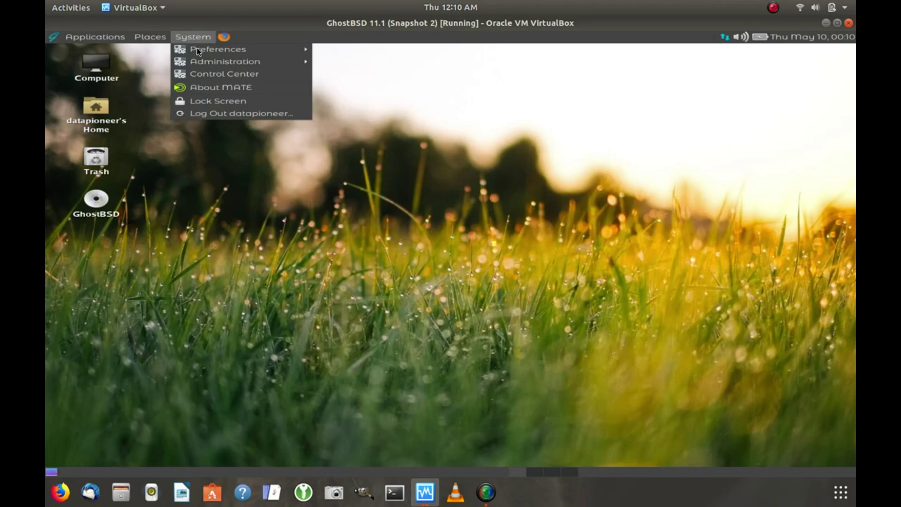
mouse_move(200, 54)
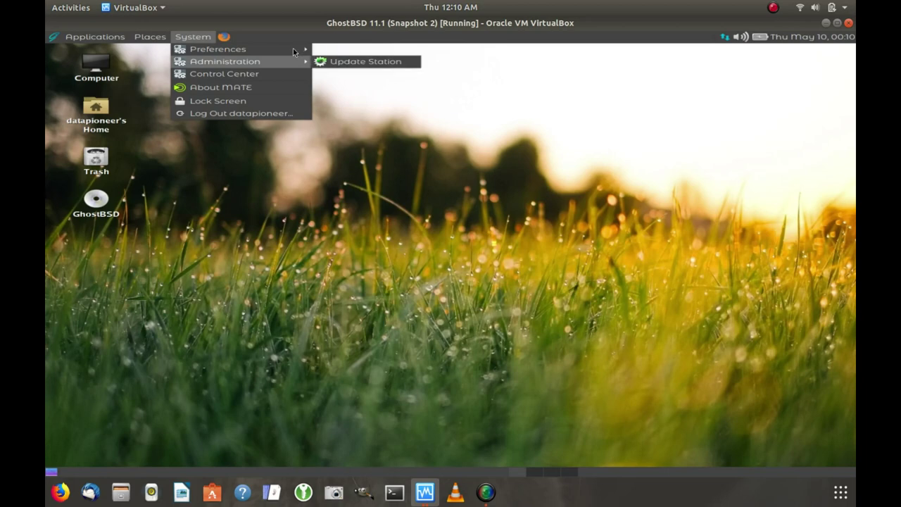
mouse_move(375, 53)
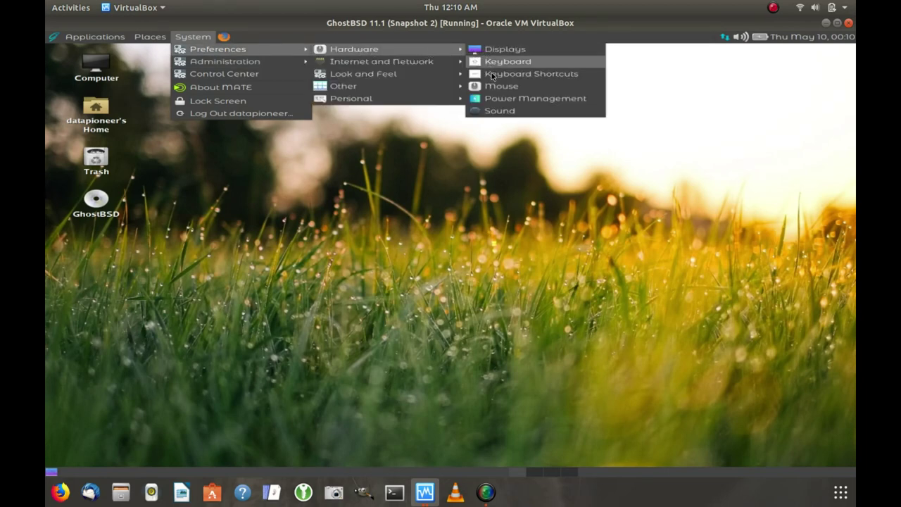
left_click(499, 99)
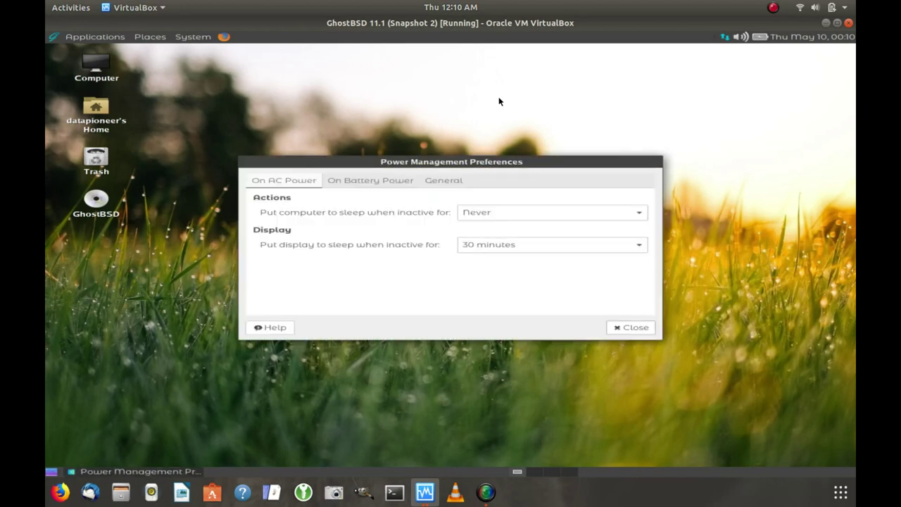
left_click(378, 184)
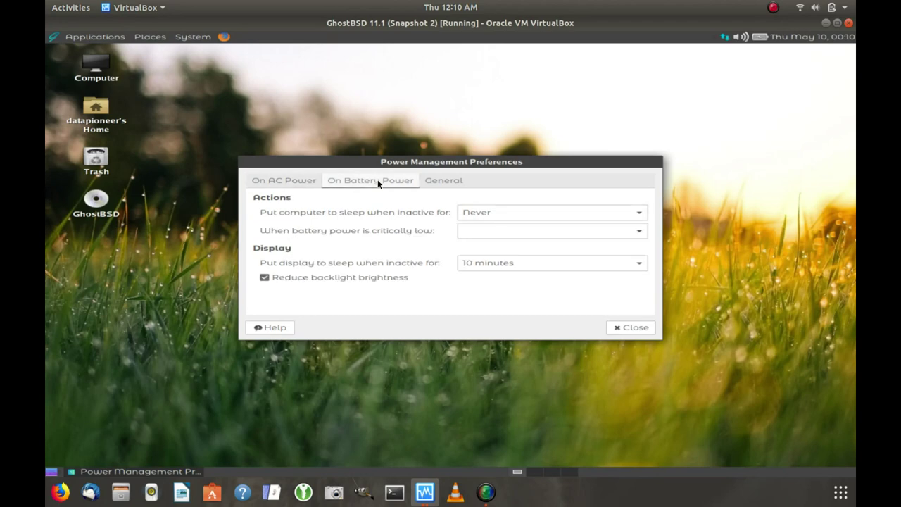
left_click(451, 187)
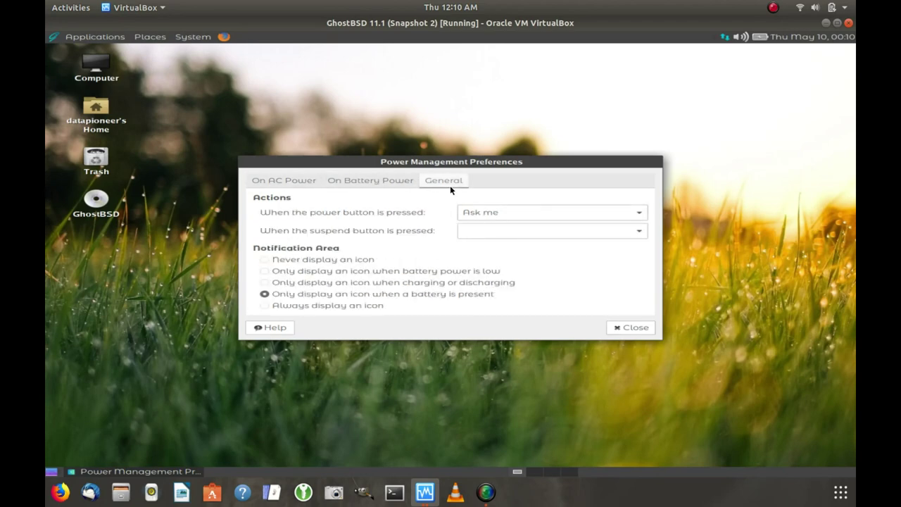
left_click(634, 327)
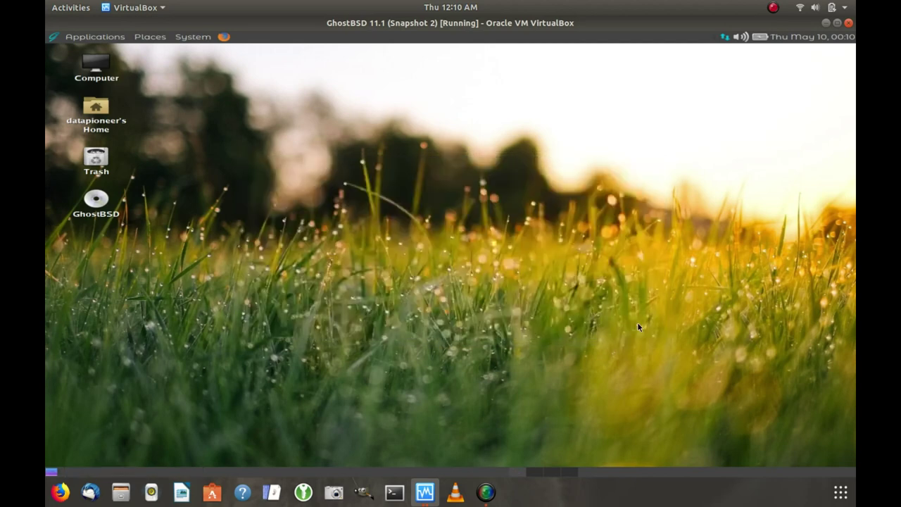
Step: Create an empty document named test.txt on the desktop
right_click(493, 243)
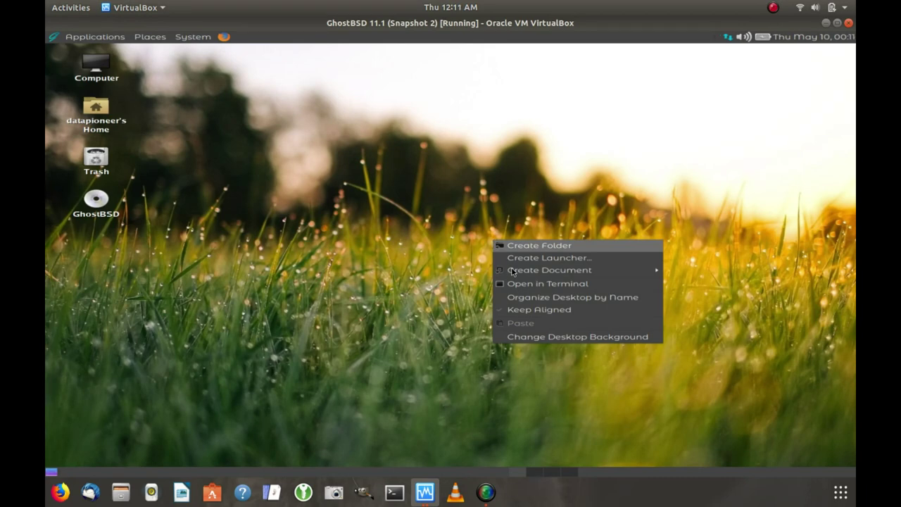
mouse_move(523, 272)
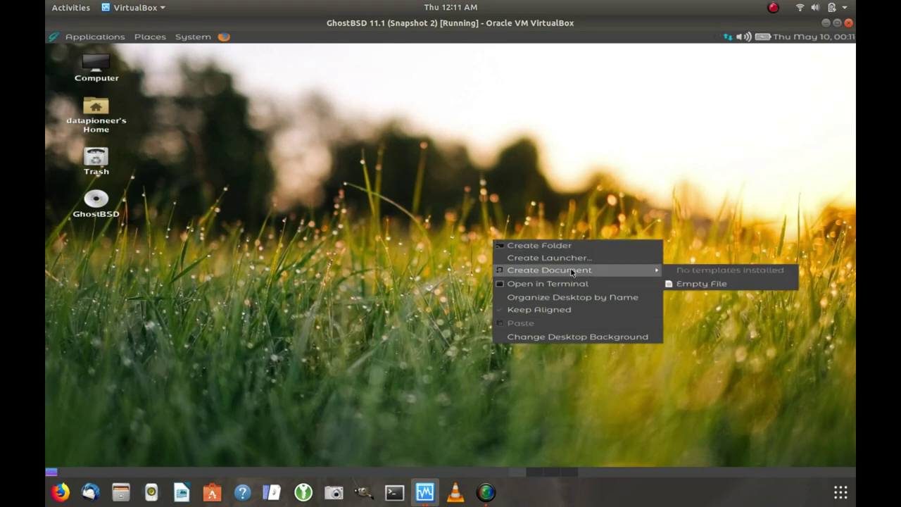
left_click(692, 284)
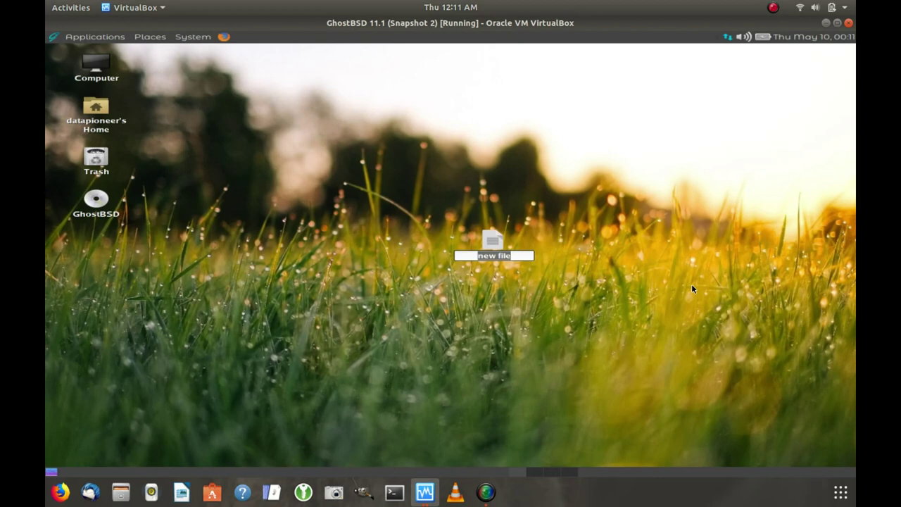
type("test.txt")
key("Return")
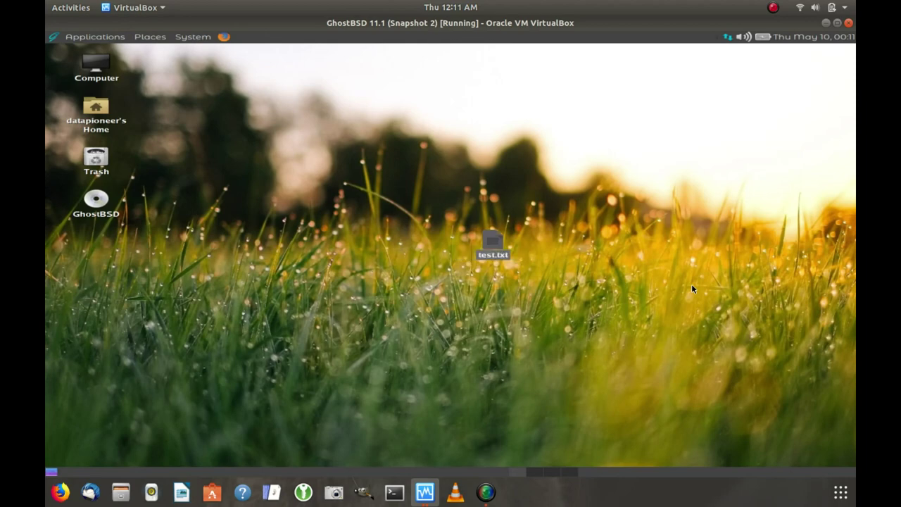
Step: Open test.txt from the desktop in LibreOffice Writer and enter the text "This is a test."
double_click(493, 241)
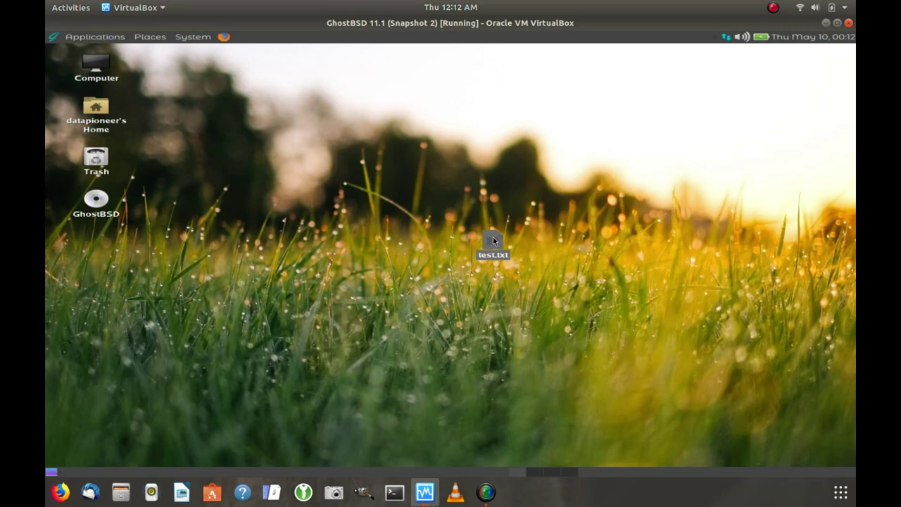
double_click(493, 240)
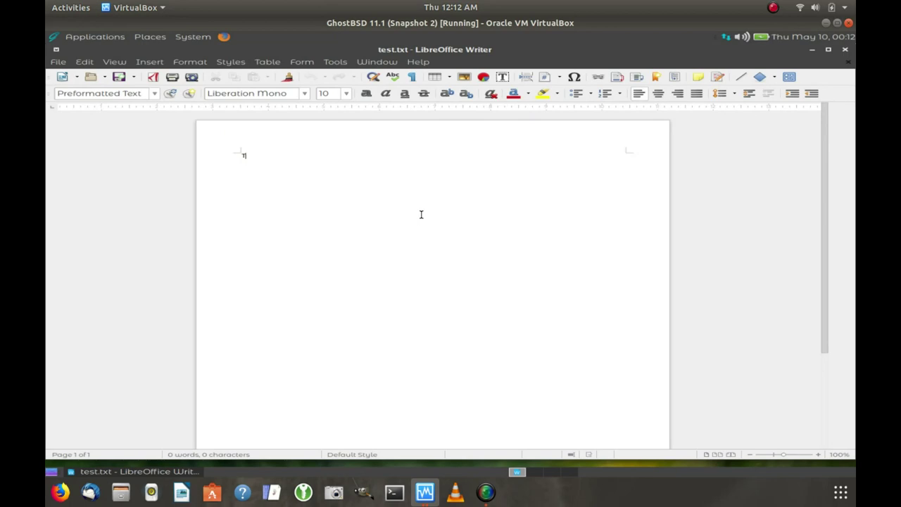
type("This is a test.")
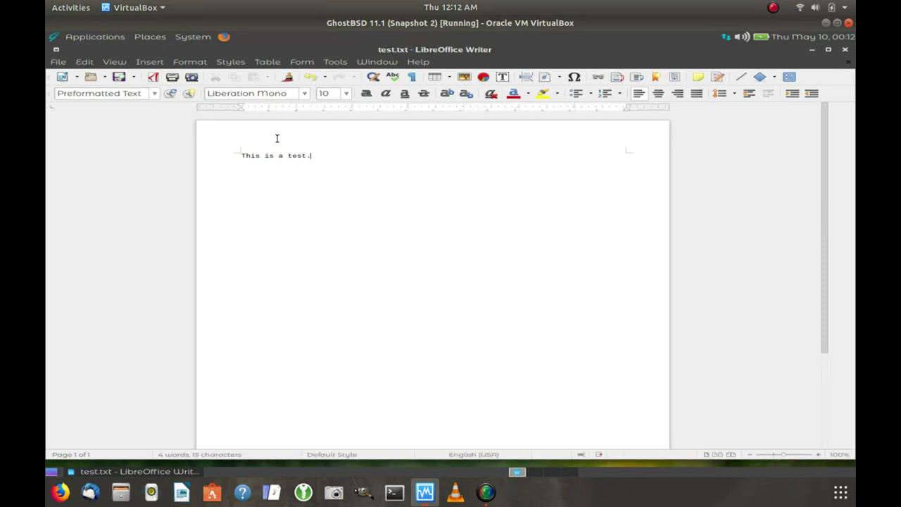
Step: Try to save the document, choosing ODF format at first and then replacing the existing test.txt in the Desktop folder
left_click(122, 78)
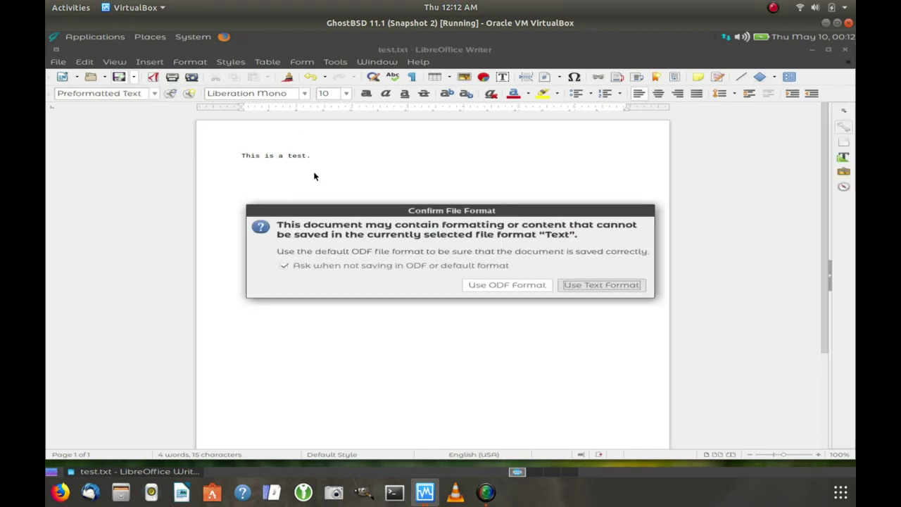
left_click(499, 285)
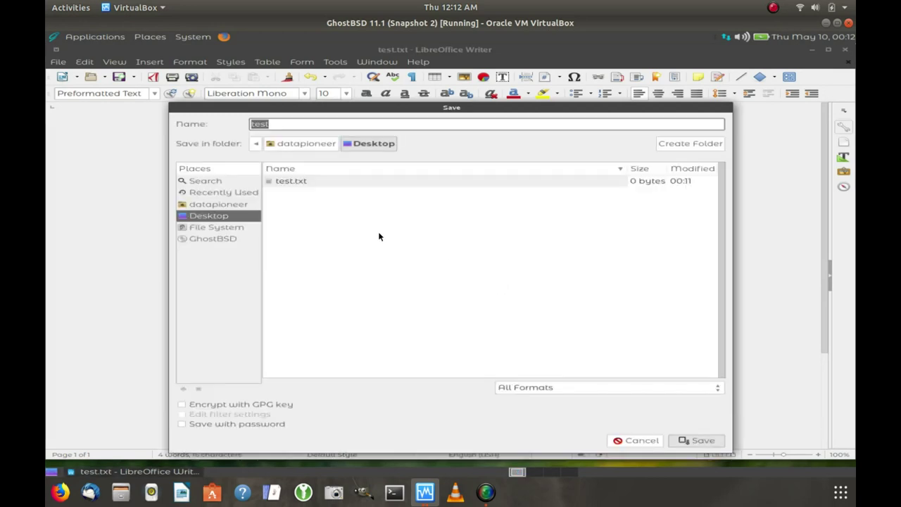
left_click(298, 182)
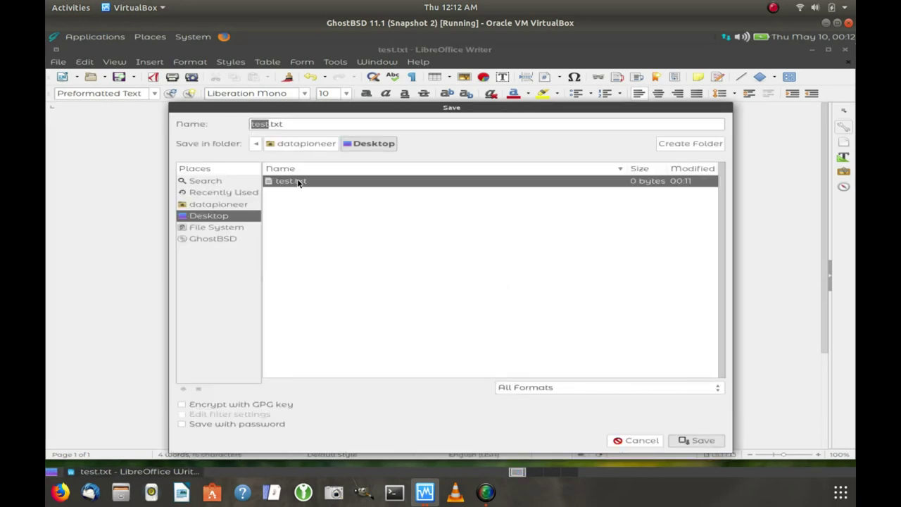
left_click(698, 440)
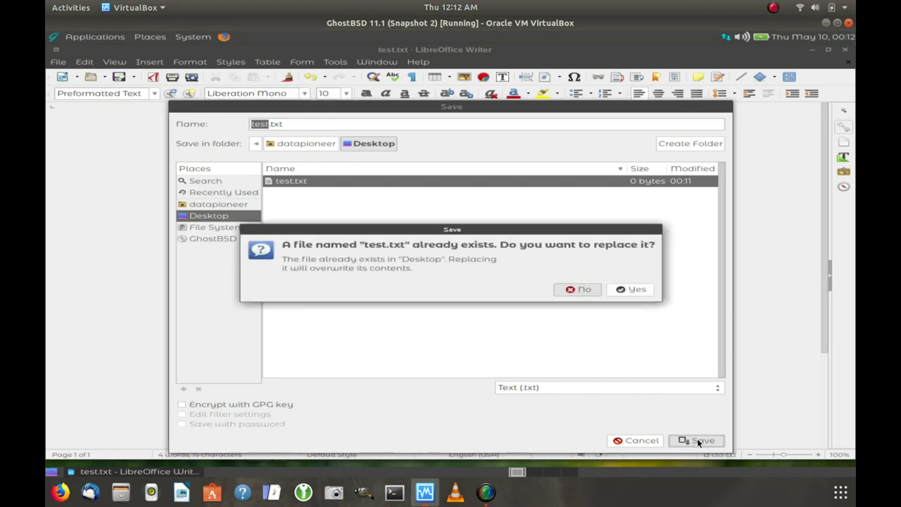
left_click(638, 289)
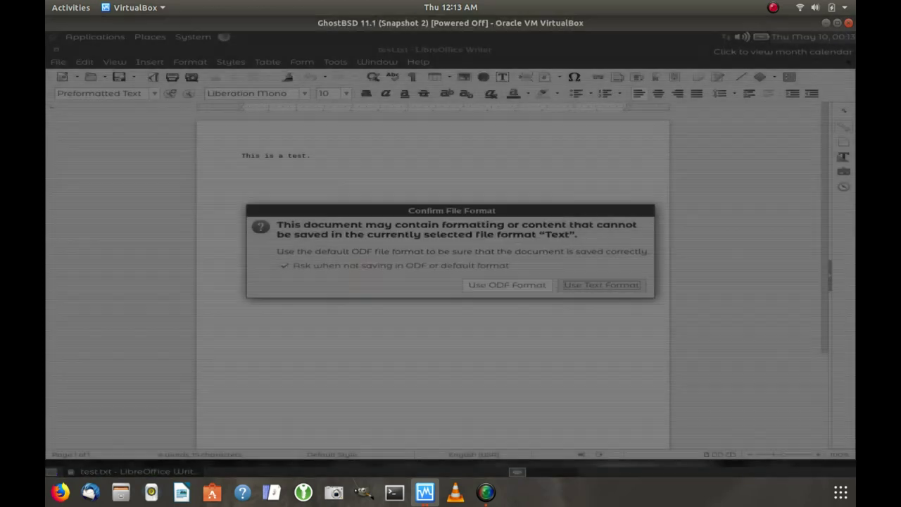